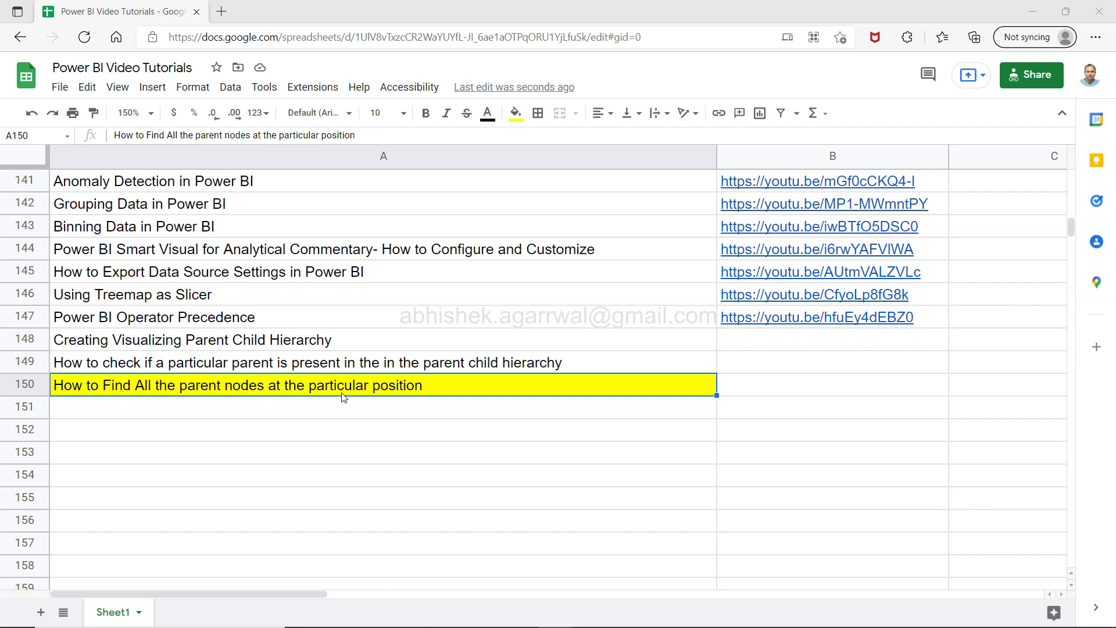
- Look up the documentation topic on returning the parent node at a given path position
{"action": "left_click", "coordinate": [362, 385]}
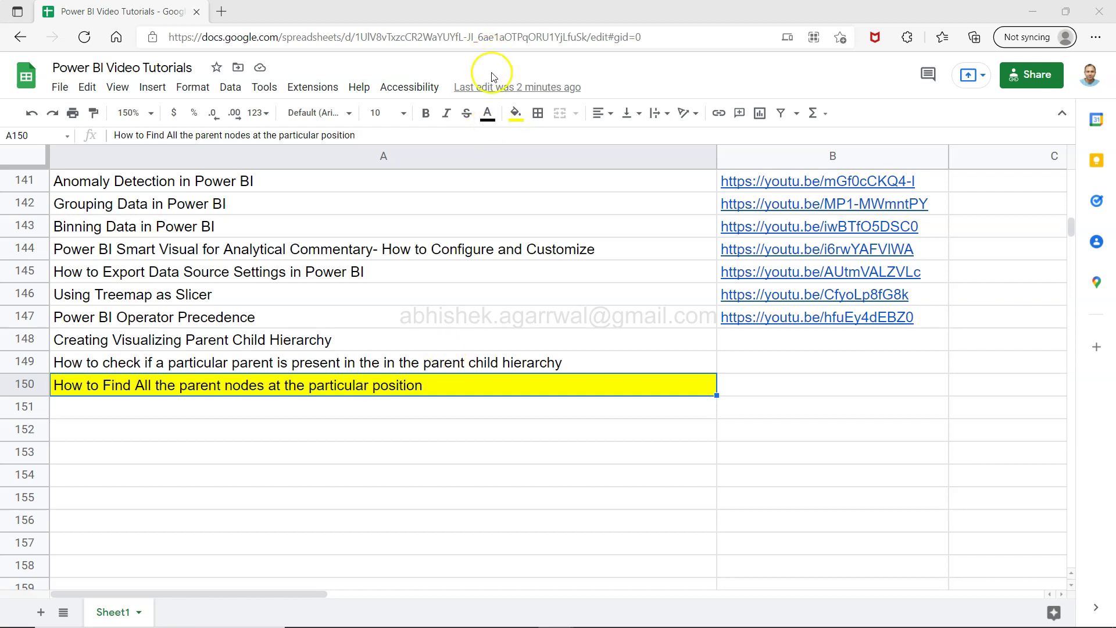
{"action": "left_click", "coordinate": [520, 37]}
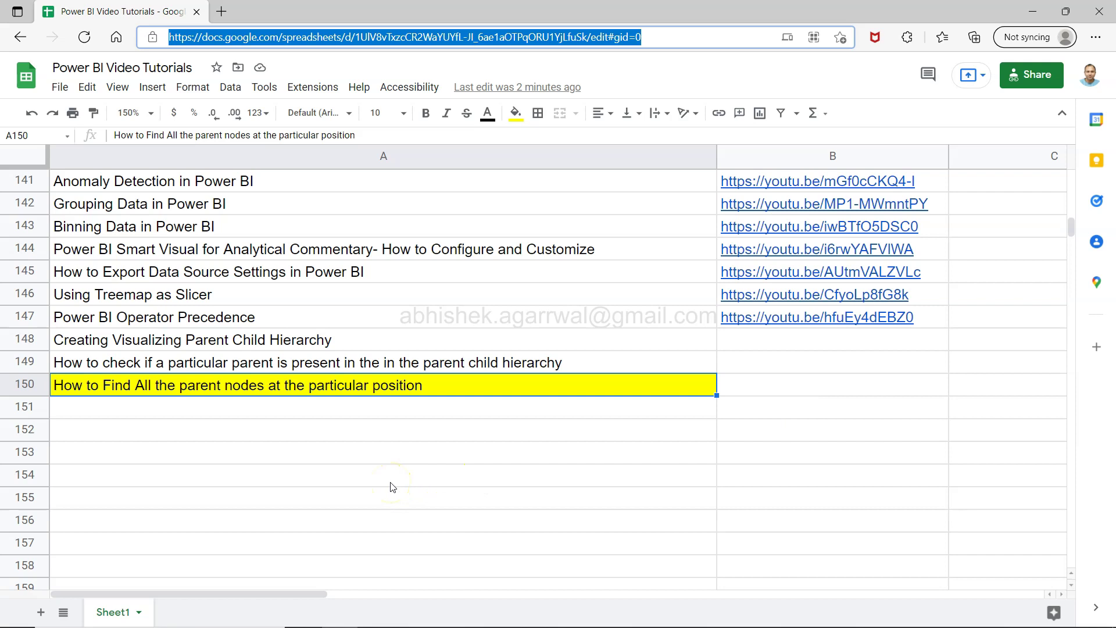
{"action": "left_click", "coordinate": [363, 412]}
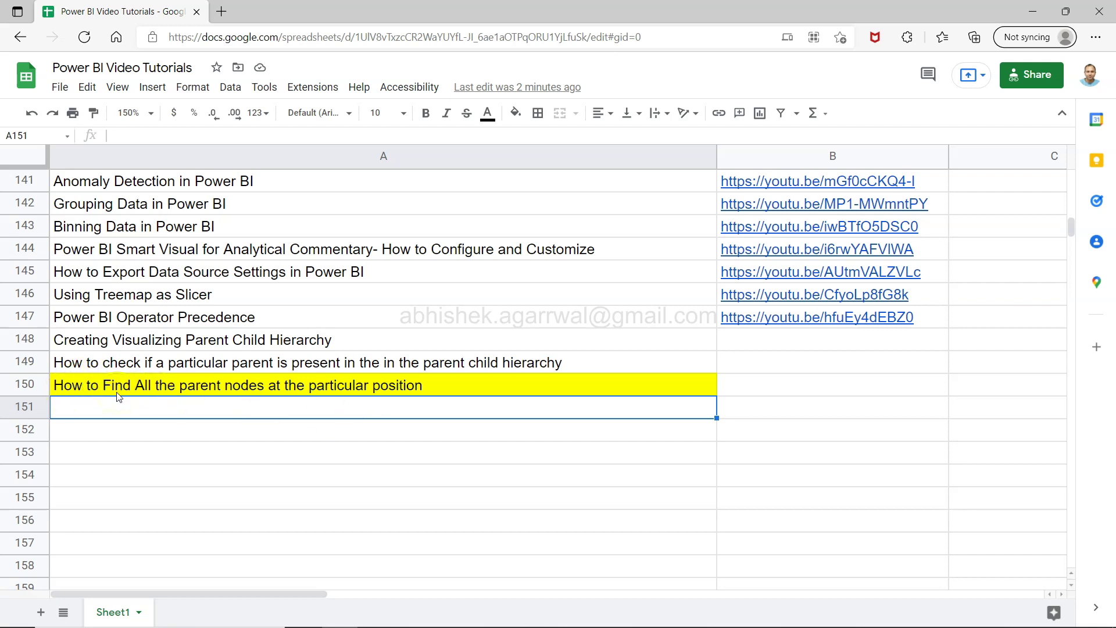
{"action": "left_click", "coordinate": [226, 380]}
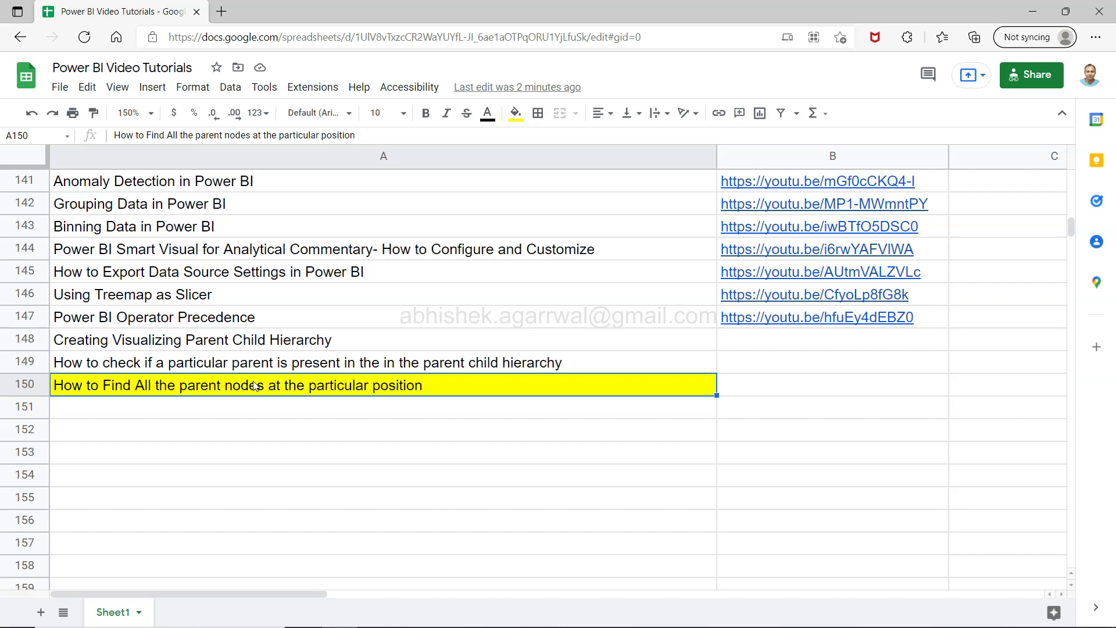
- Back in Power BI, display the emp_mgr column's PATH formula in Sheet1 (2)
{"action": "key", "text": "alt+Tab"}
{"action": "key", "text": "Tab"}
{"action": "key", "text": "Tab"}
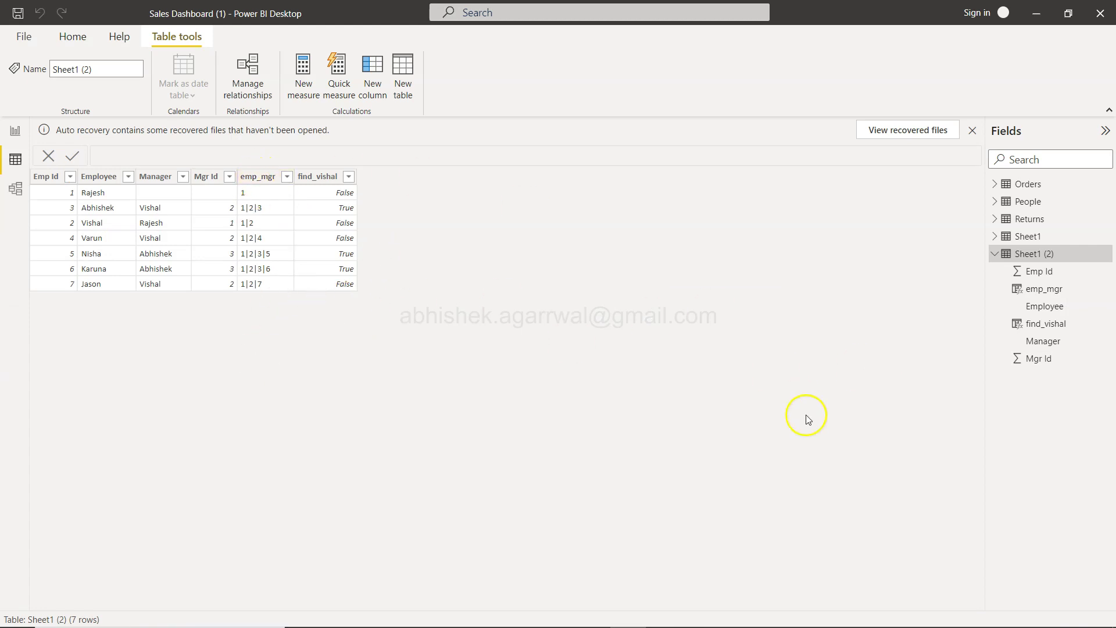
{"action": "left_click", "coordinate": [1049, 291]}
{"action": "left_click", "coordinate": [164, 156]}
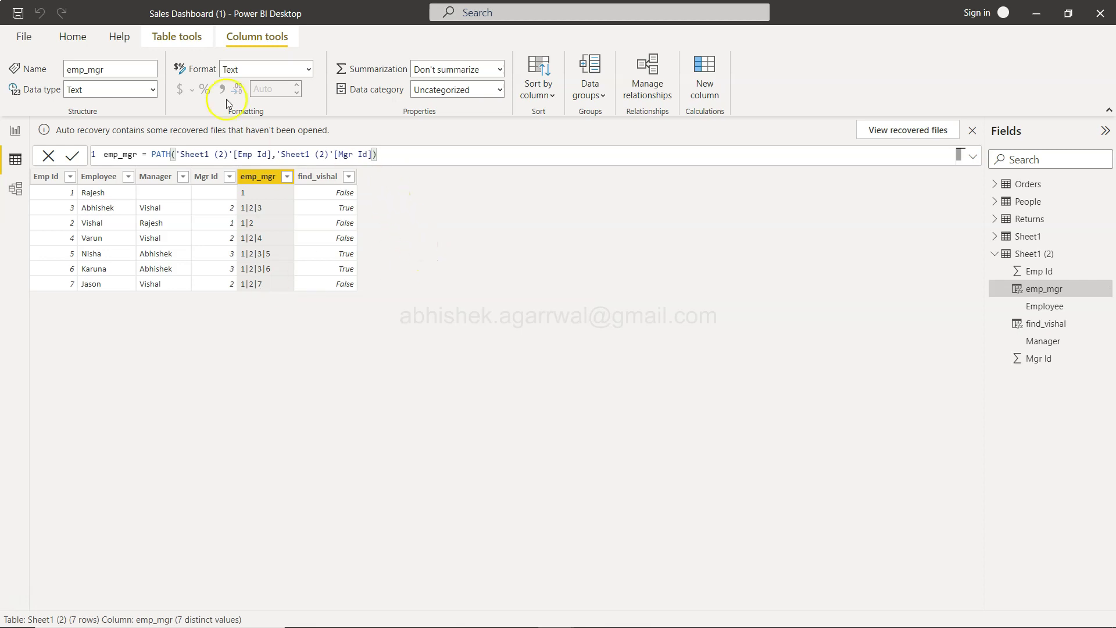
- Add a new Sheet1 (2) column and begin its formula as find_associates = PATHITEM(
{"action": "left_click", "coordinate": [73, 37]}
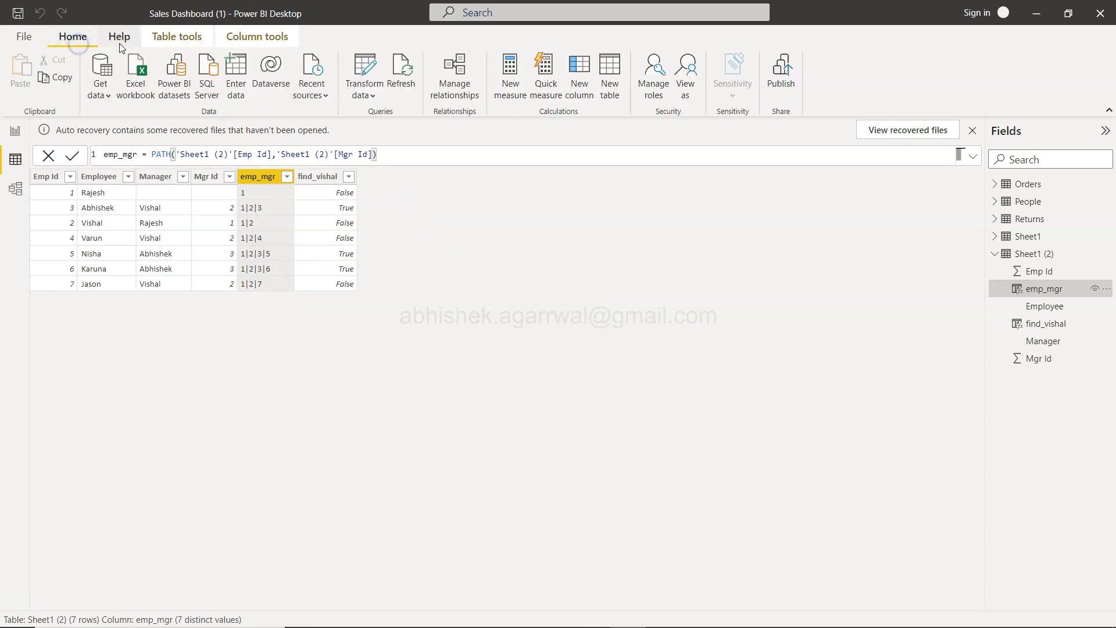
{"action": "left_click", "coordinate": [581, 73]}
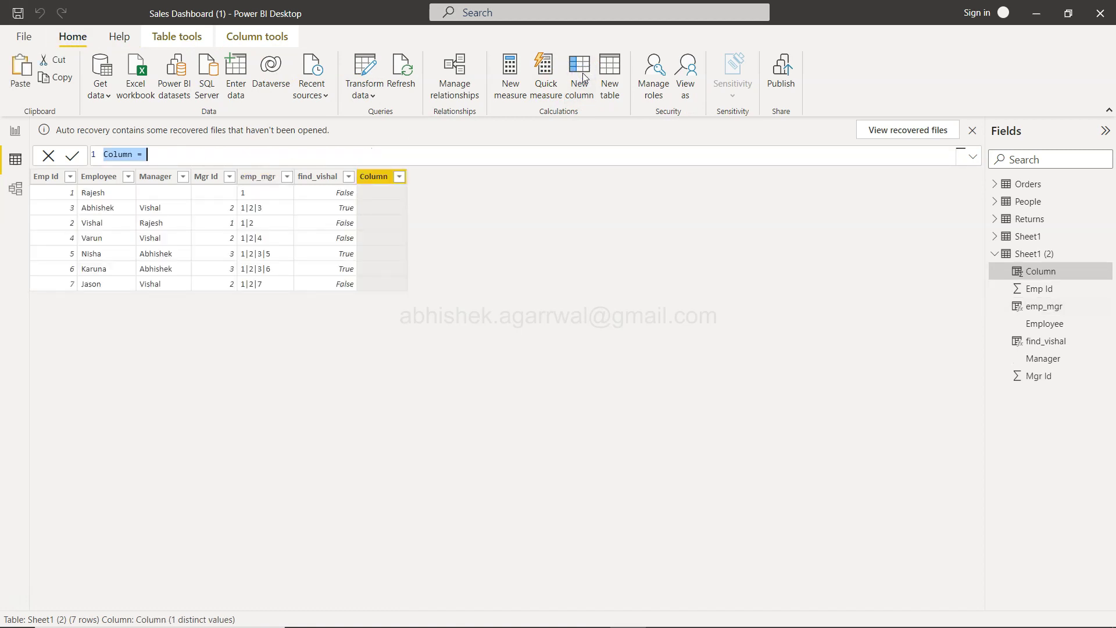
{"action": "type", "text": "find associates"}
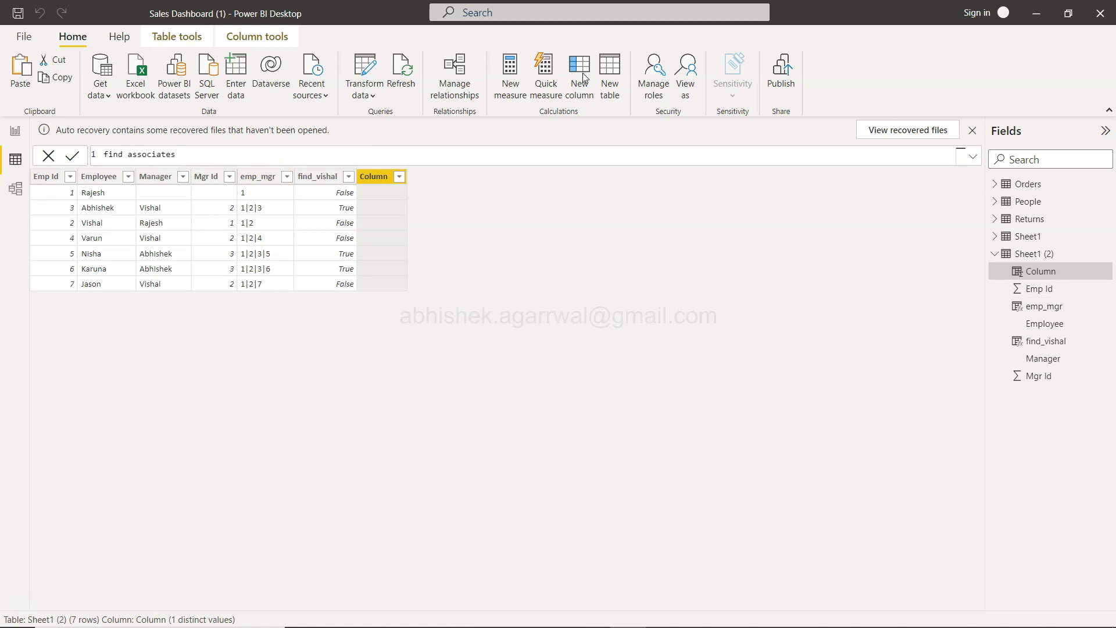
{"action": "type", "text": " ="}
{"action": "key", "text": "BackSpace"}
{"action": "key", "text": "BackSpace"}
{"action": "key", "text": "BackSpace"}
{"action": "key", "text": "BackSpace"}
{"action": "key", "text": "BackSpace"}
{"action": "key", "text": "BackSpace"}
{"action": "key", "text": "BackSpace"}
{"action": "key", "text": "BackSpace"}
{"action": "key", "text": "BackSpace"}
{"action": "key", "text": "BackSpace"}
{"action": "key", "text": "BackSpace"}
{"action": "key", "text": "BackSpace"}
{"action": "key", "text": "BackSpace"}
{"action": "type", "text": "_associates = pathite"}
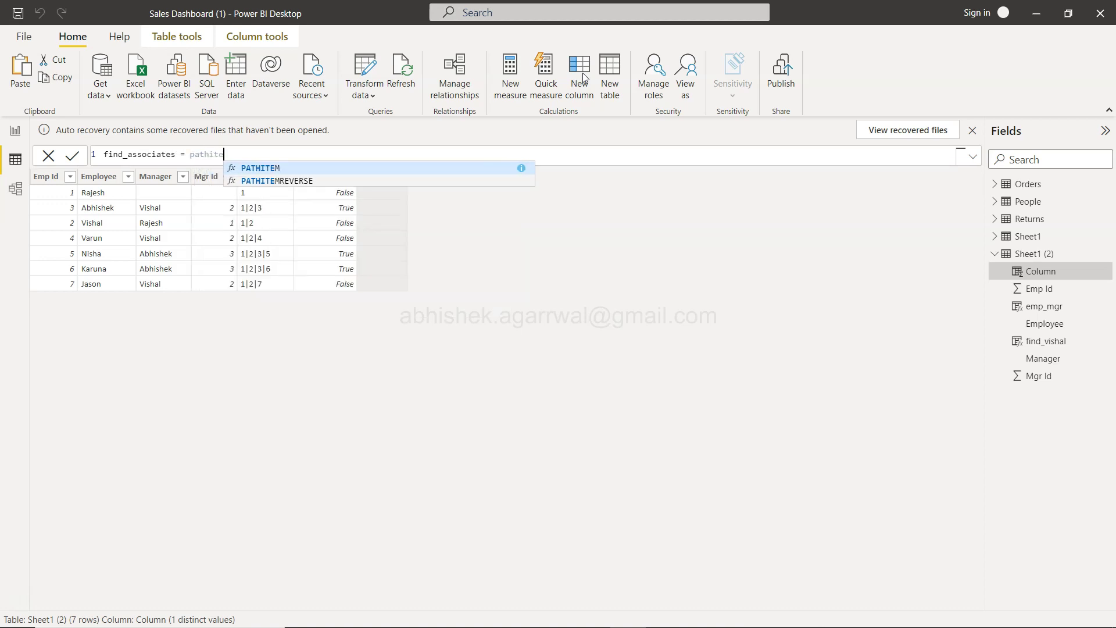
{"action": "key", "text": "Tab"}
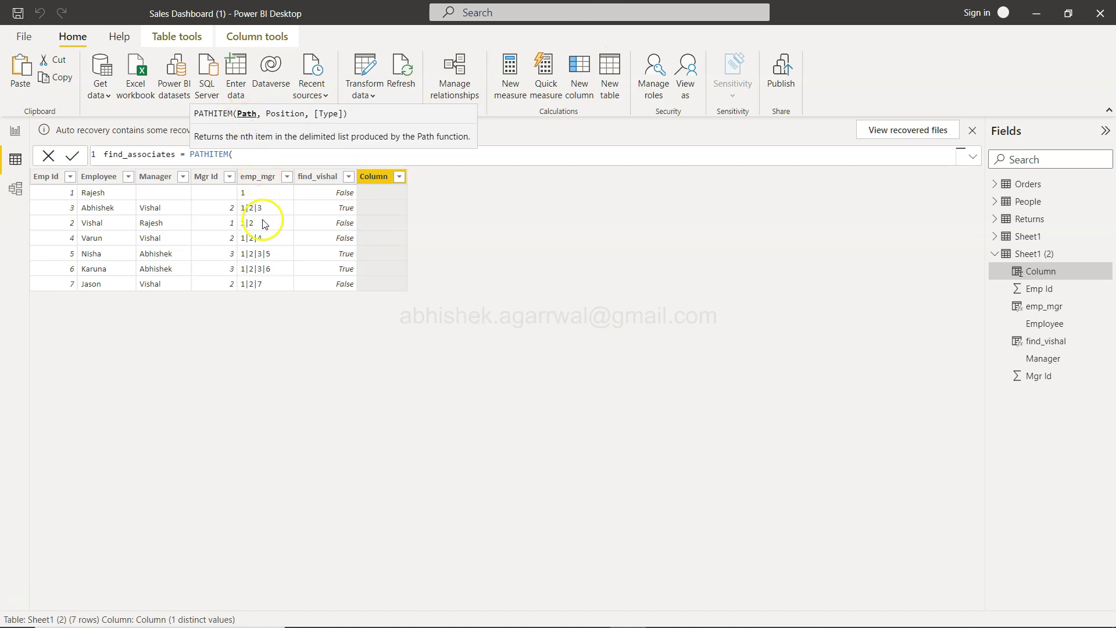
- Finish the formula with the emp_mgr path, position 3 and integer type: PATHITEM('Sheet1 (2)'[emp_mgr],3,1)
{"action": "type", "text": "emp_mgr,"}
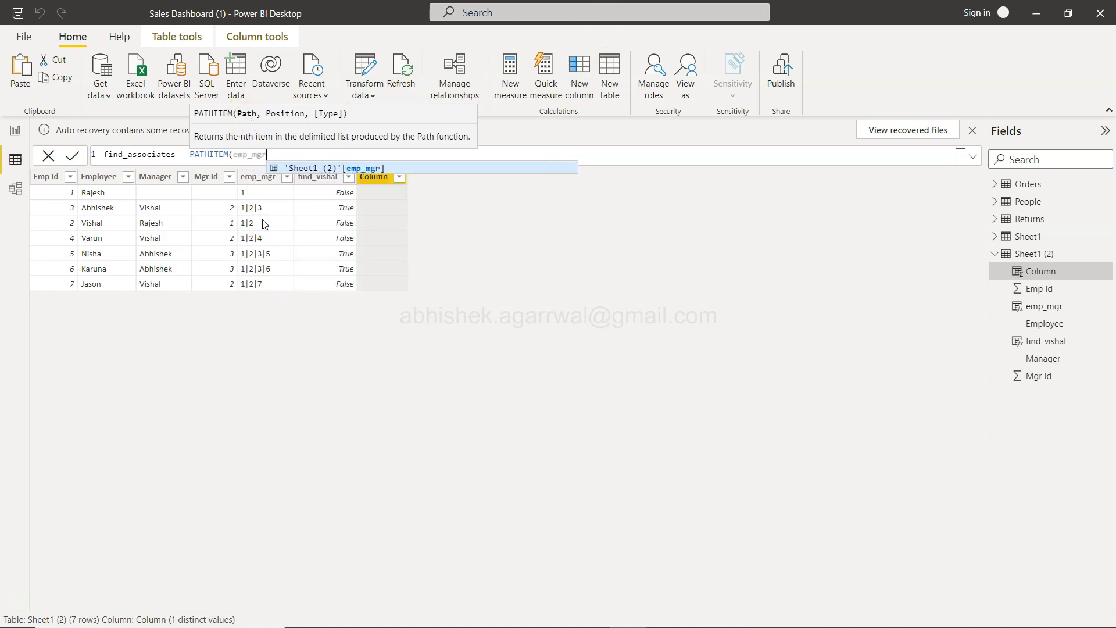
{"action": "key", "text": "BackSpace"}
{"action": "key", "text": "BackSpace"}
{"action": "key", "text": "BackSpace"}
{"action": "key", "text": "BackSpace"}
{"action": "key", "text": "BackSpace"}
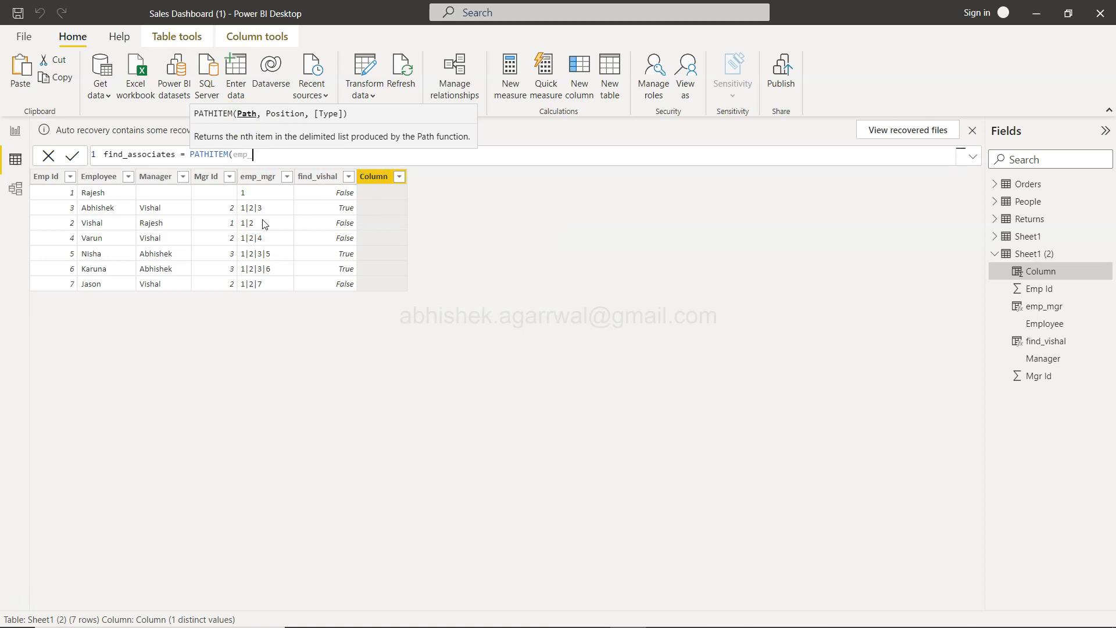
{"action": "type", "text": "mp"}
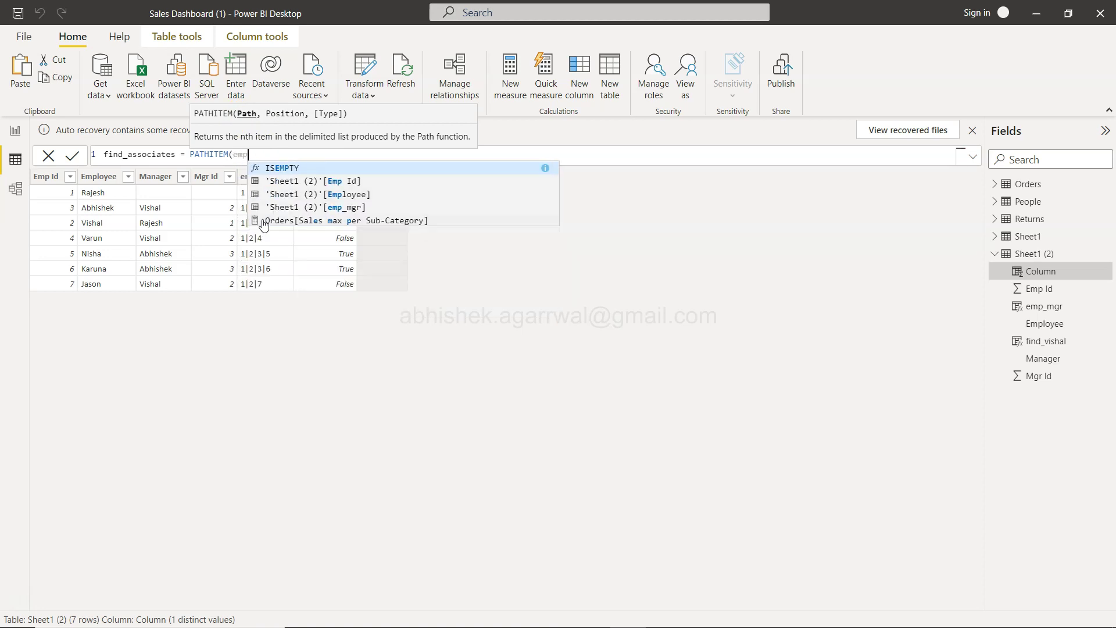
{"action": "key", "text": "Down"}
{"action": "key", "text": "Down"}
{"action": "key", "text": "Tab"}
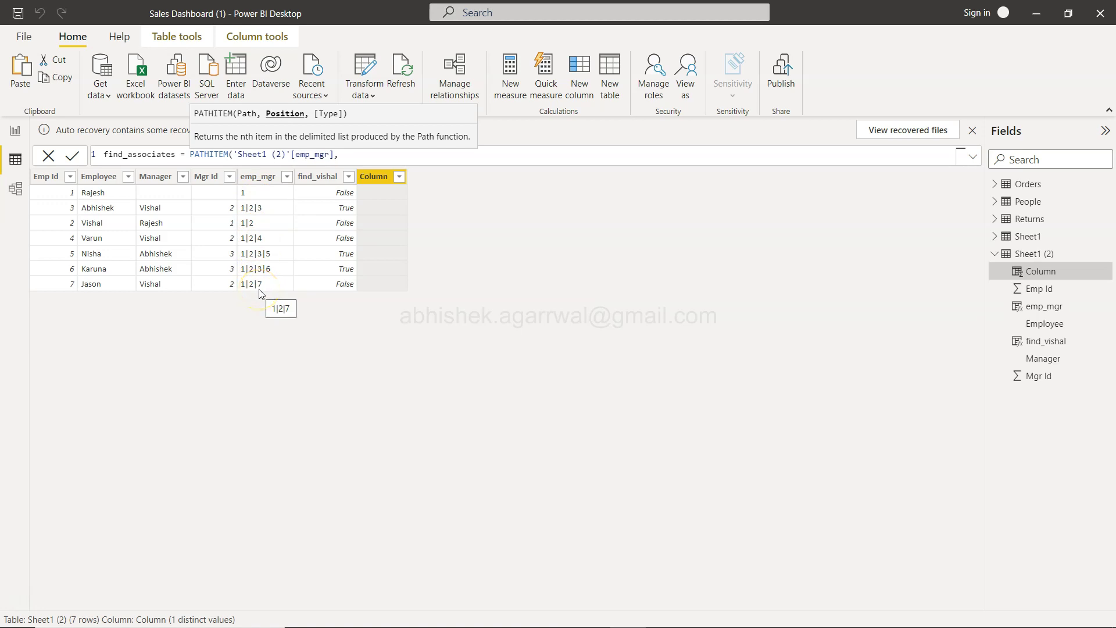
{"action": "type", "text": "3)"}
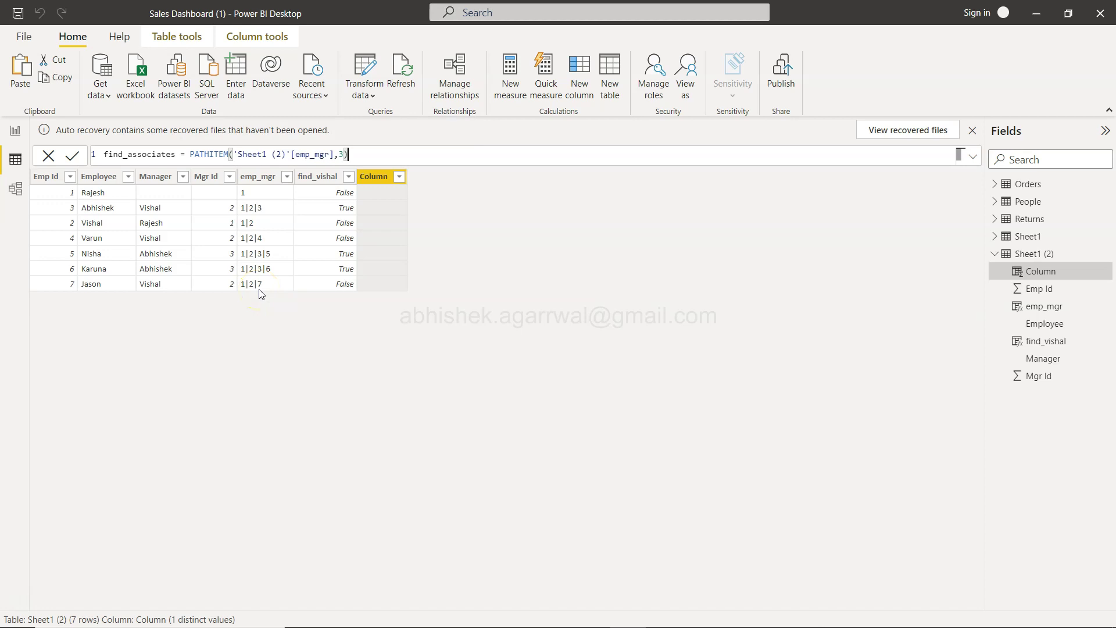
{"action": "key", "text": "BackSpace"}
{"action": "type", "text": ","}
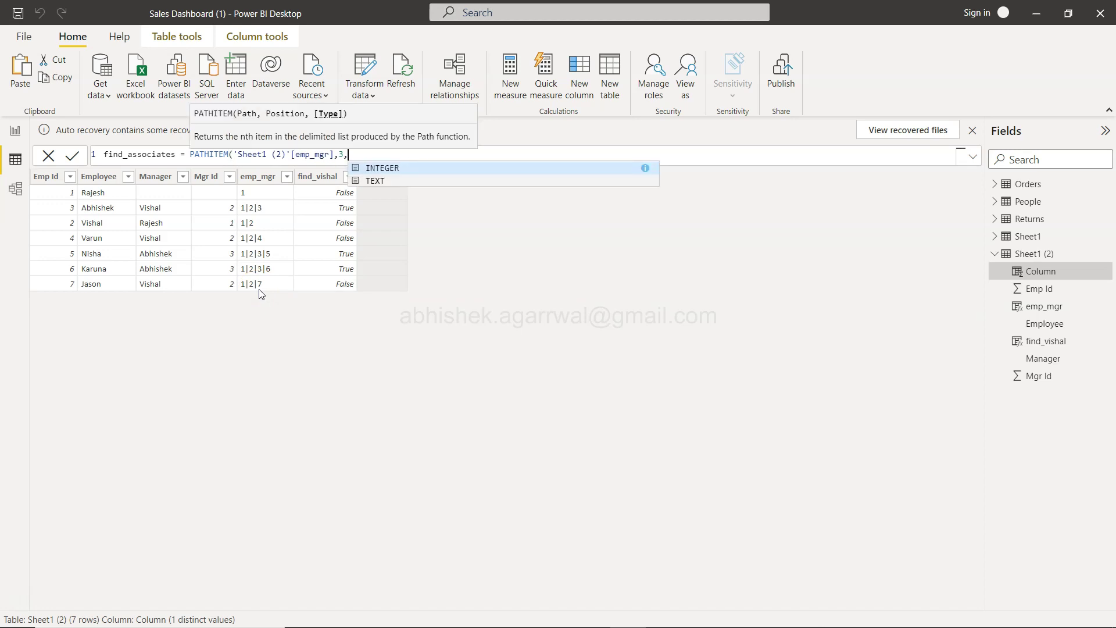
{"action": "left_click", "coordinate": [404, 176]}
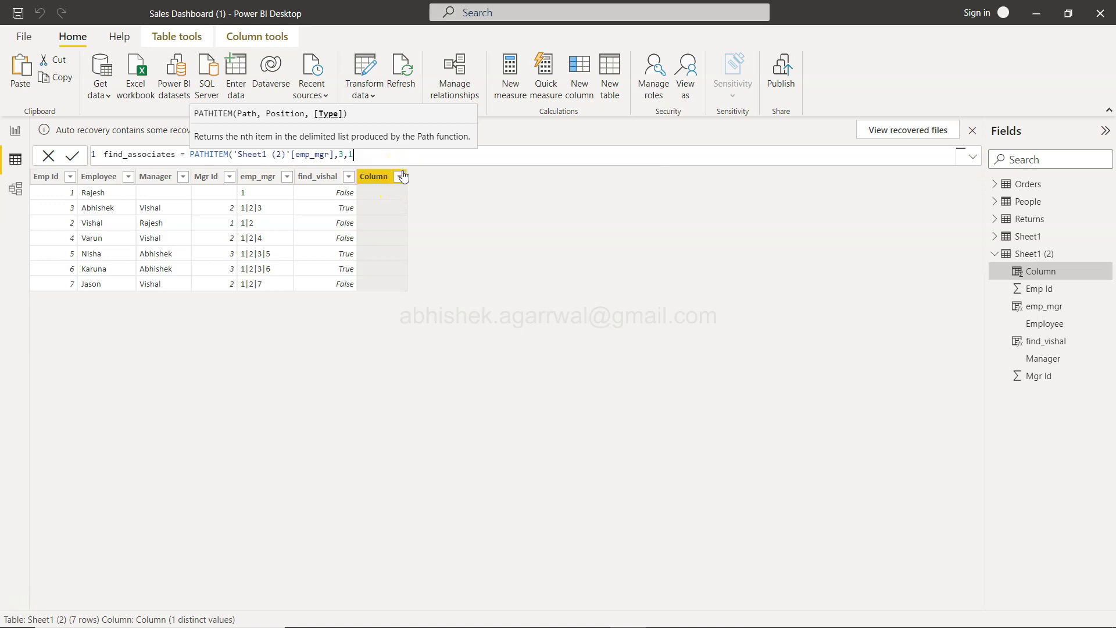
{"action": "key", "text": "BackSpace"}
{"action": "type", "text": "1)"}
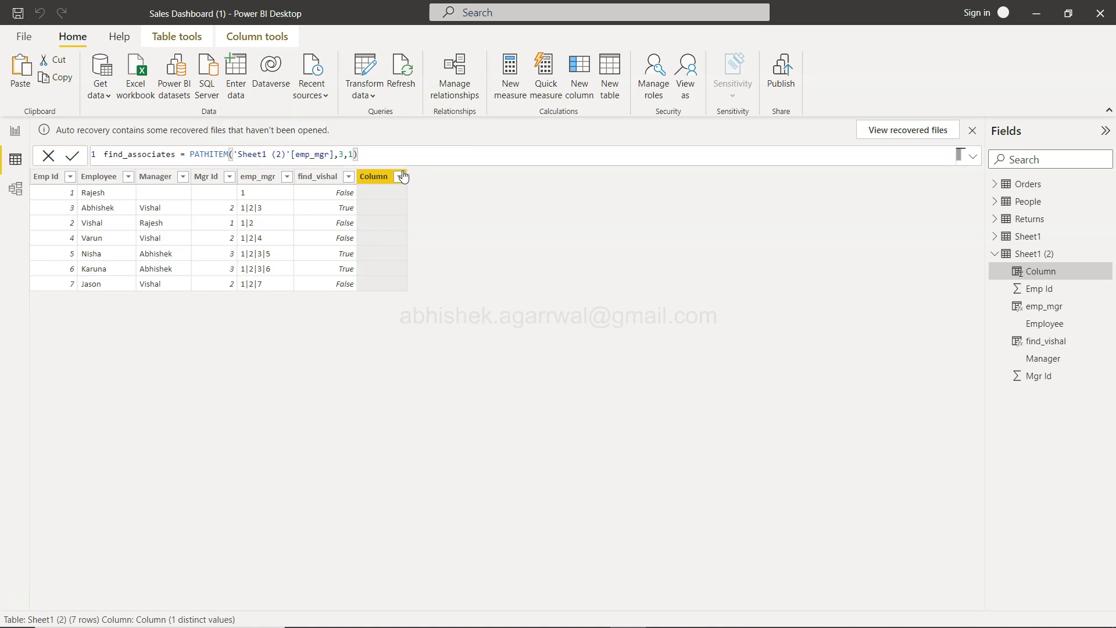
- Commit the find_associates formula so the column shows each path's third item
{"action": "left_click", "coordinate": [73, 157]}
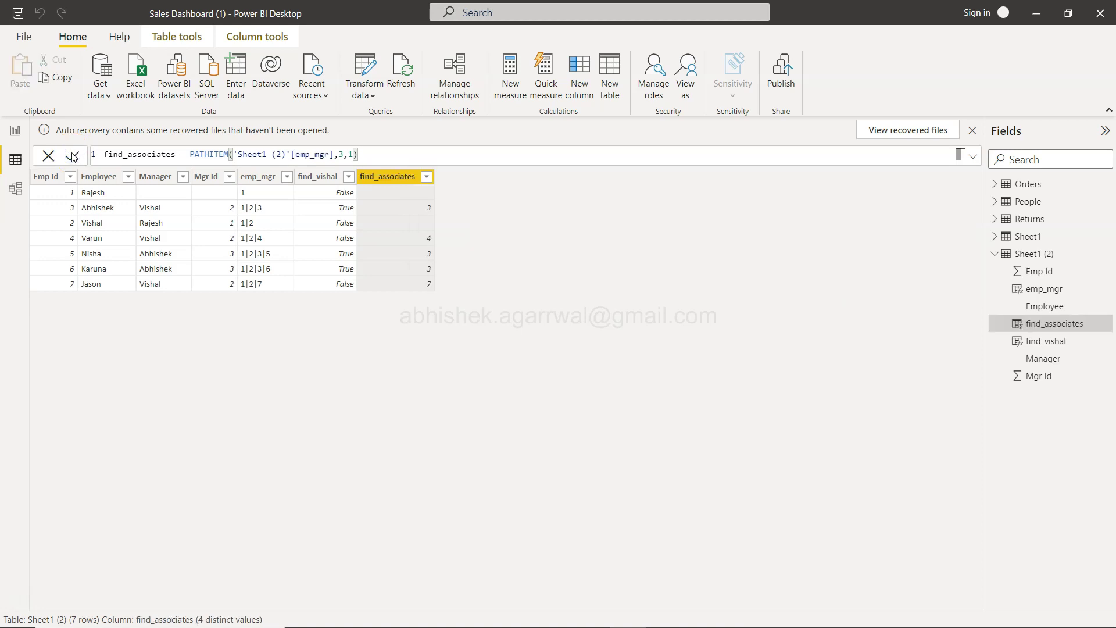